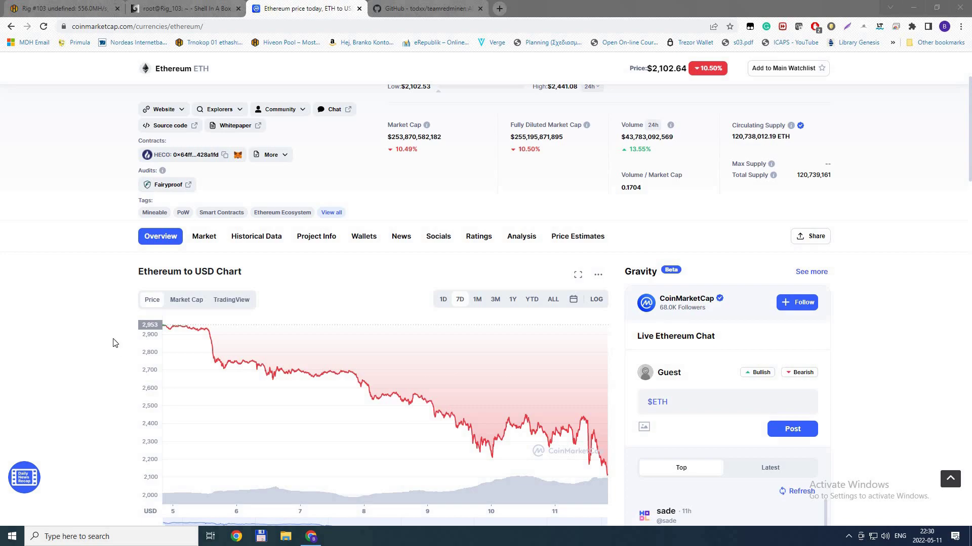
- On the teamredminer v0.9.4.7 README, find and highlight the sentence referencing the R-mode tuning guide
click(418, 18)
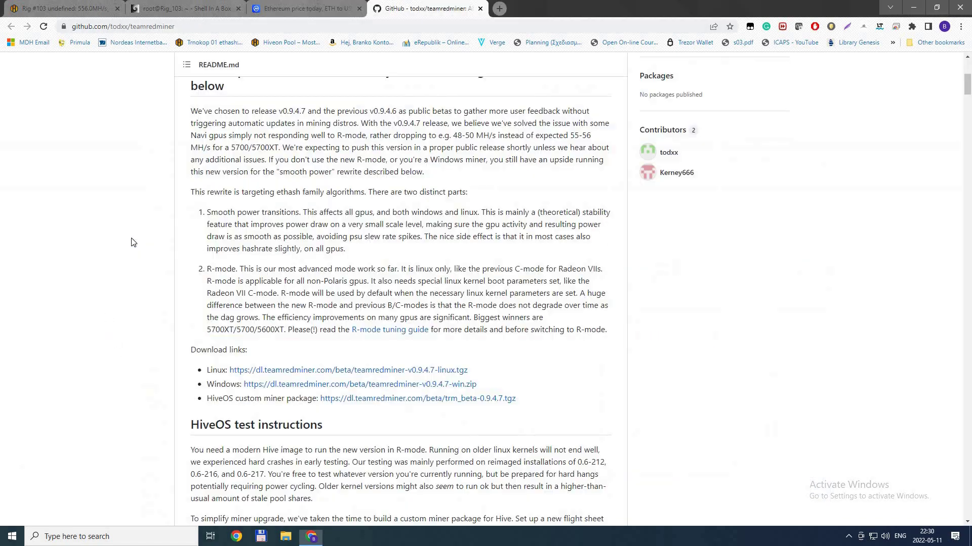
scroll(135, 248, up, 6)
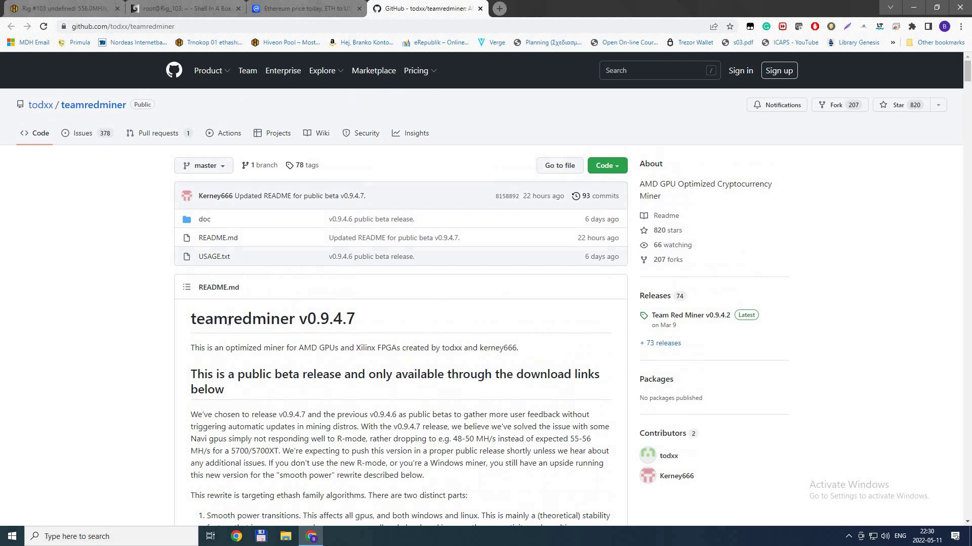
scroll(331, 299, down, 1)
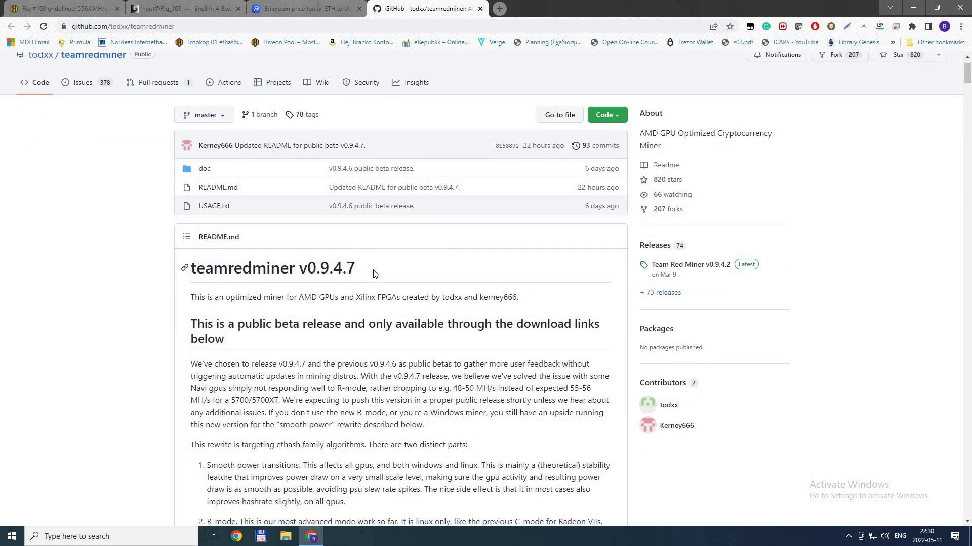
scroll(155, 288, down, 5)
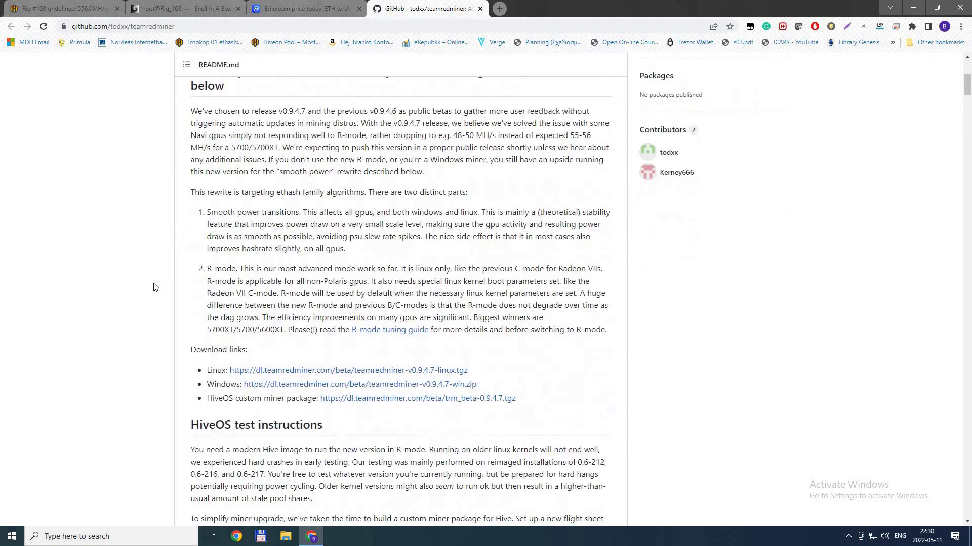
drag(349, 332, 385, 344)
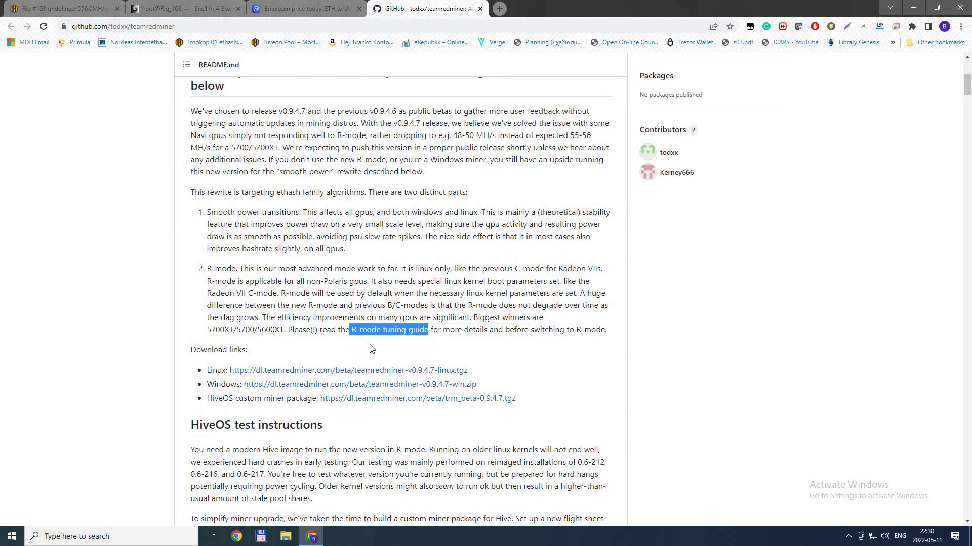
click(373, 347)
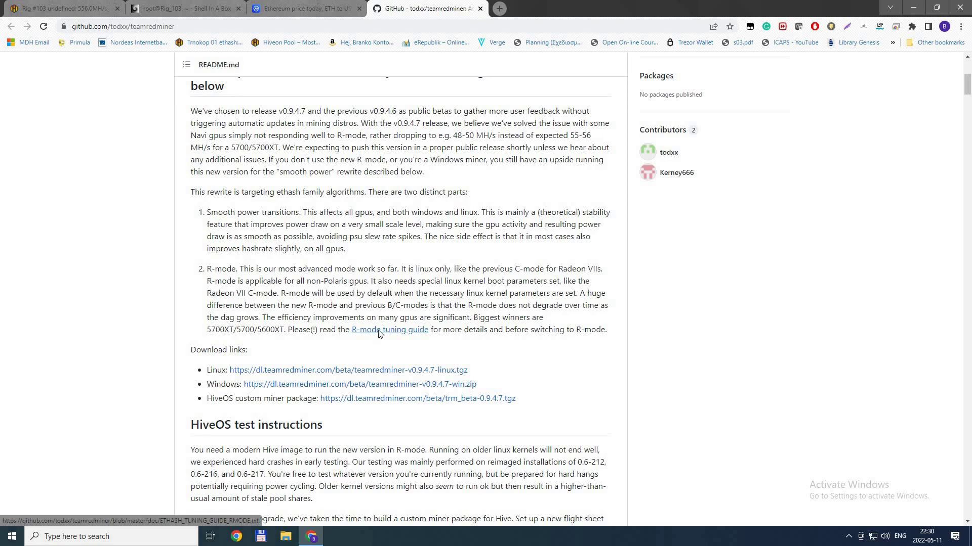
- Open the R-mode tuning guide and highlight its 5700XT/5700 entry
click(378, 336)
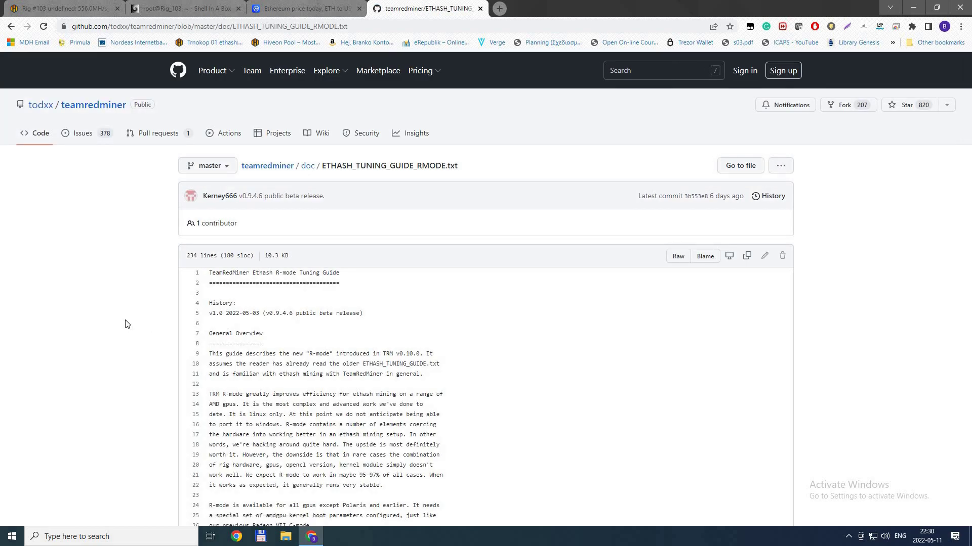
scroll(138, 311, down, 7)
scroll(138, 311, down, 3)
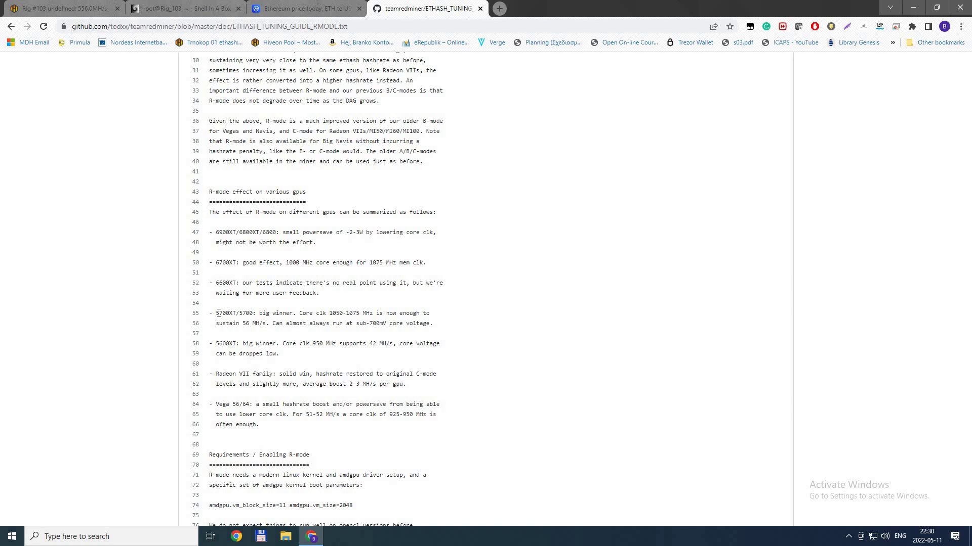
drag(256, 313, 216, 315)
double_click(233, 344)
click(229, 351)
drag(215, 314, 257, 321)
click(265, 334)
- Highlight the guide's recommended 1050-1075 MHz core clock for the 5700XT
scroll(303, 273, down, 1)
drag(299, 263, 360, 261)
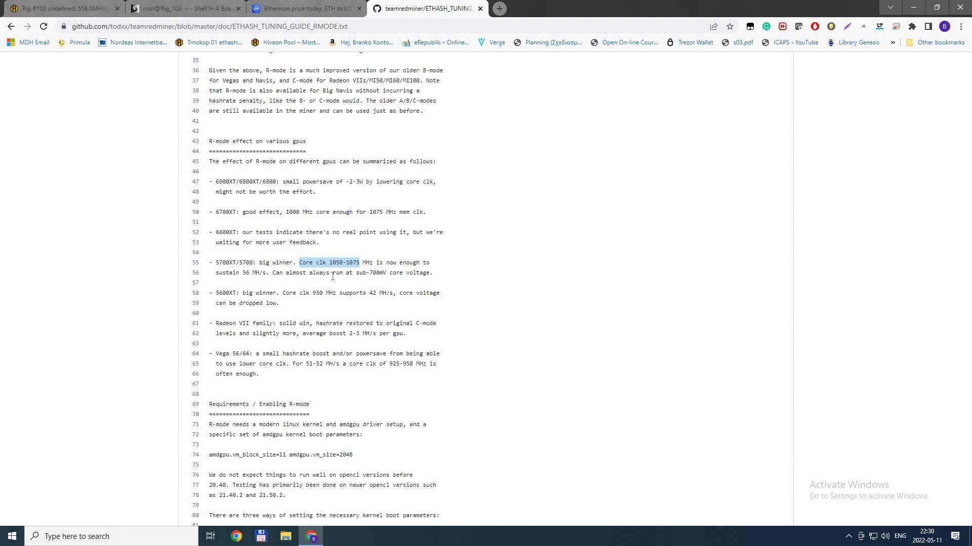
click(362, 284)
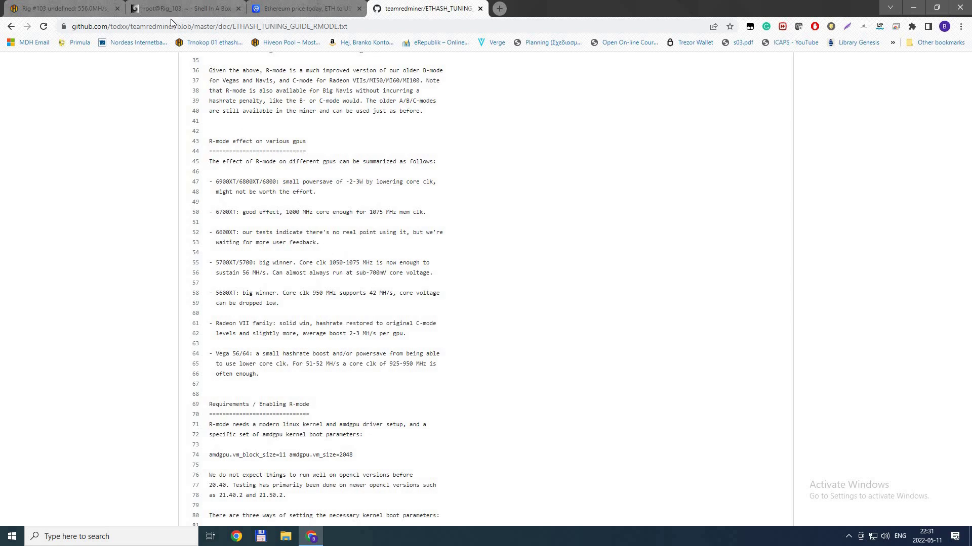
- In the rig's terminal, check per-GPU power draw, such as GPU 5's 66 W and GPU 0's values
click(162, 9)
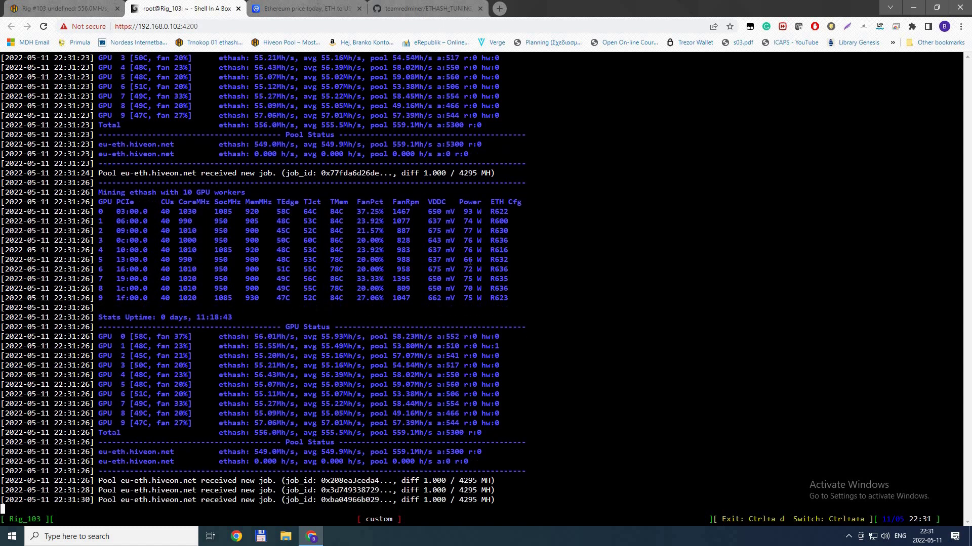
double_click(468, 260)
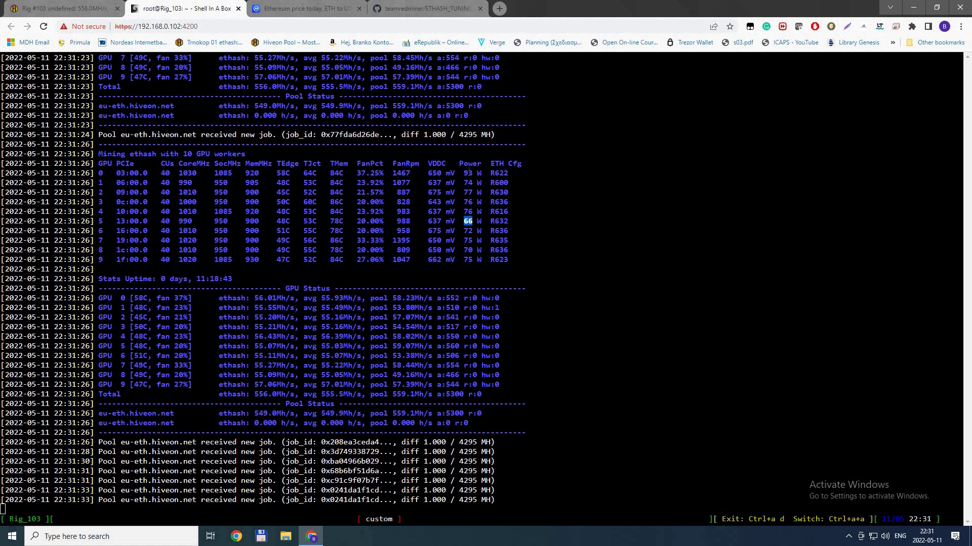
drag(463, 163, 464, 135)
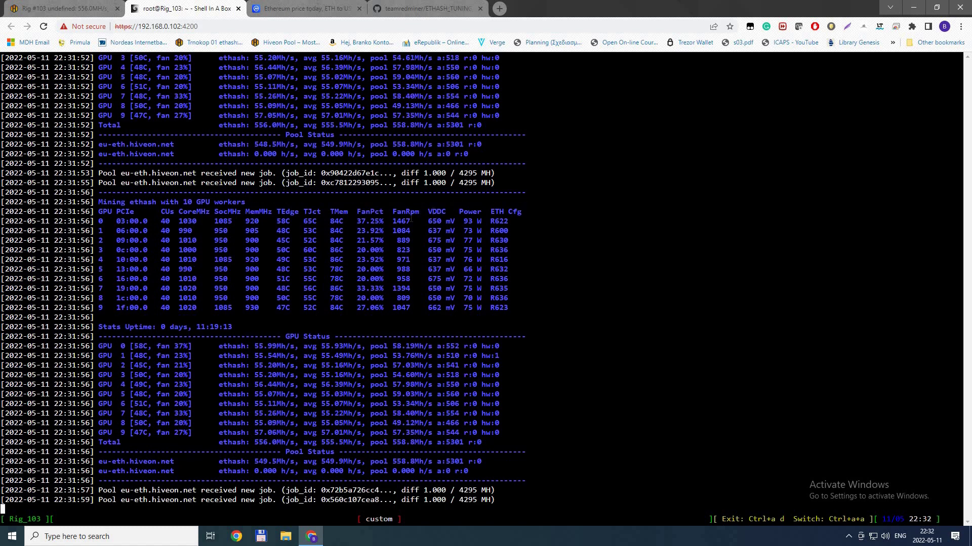
- Reload Rig #103's overview and scroll through its ten RX 5700 XT GPUs' stats
click(93, 8)
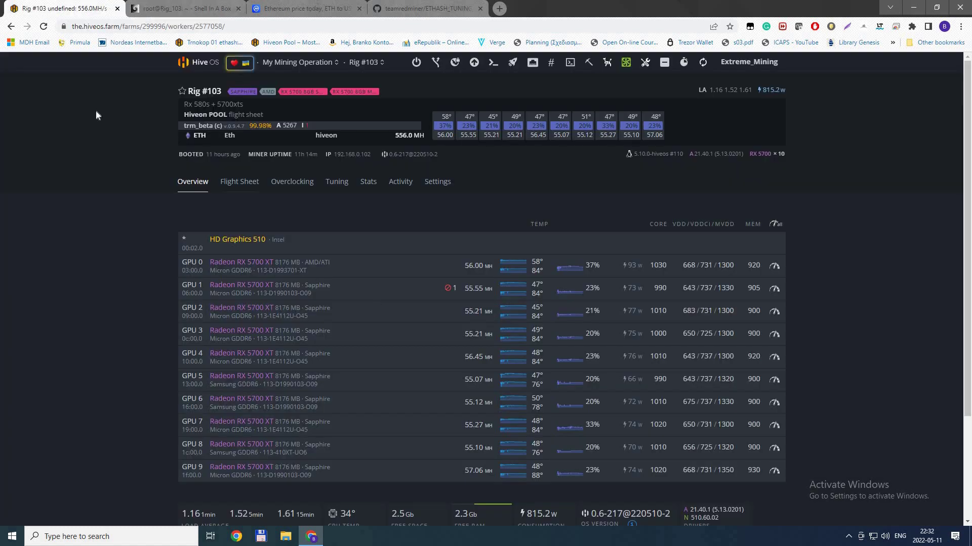
key(F5)
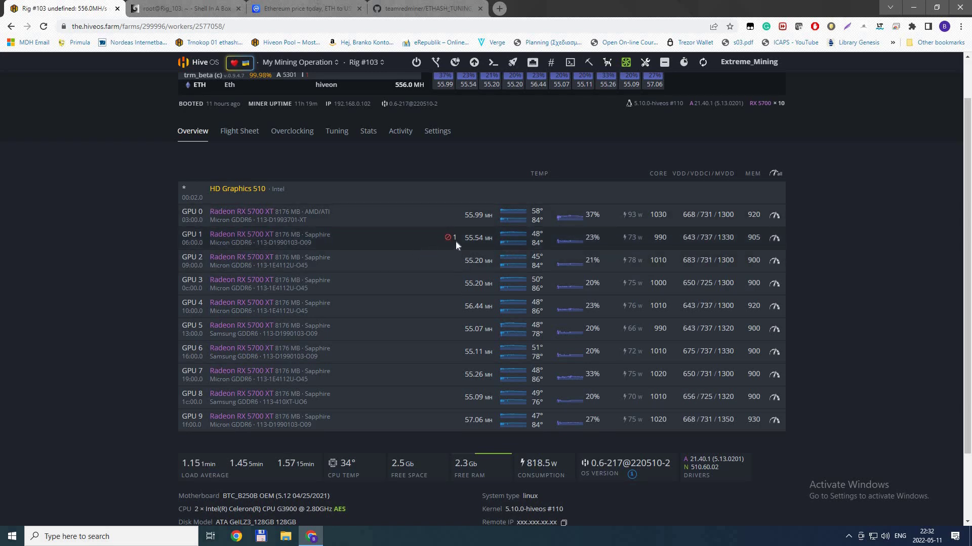
scroll(452, 297, down, 1)
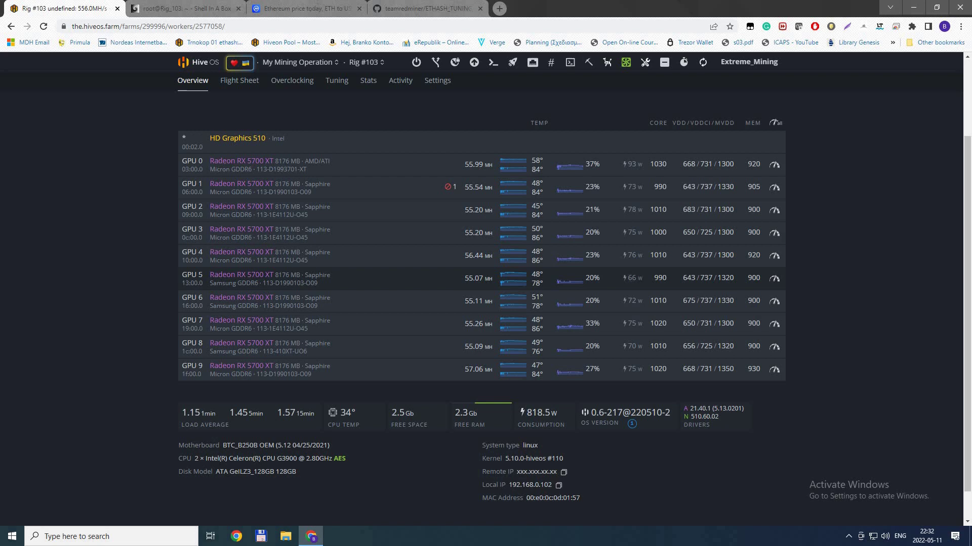
scroll(164, 229, up, 2)
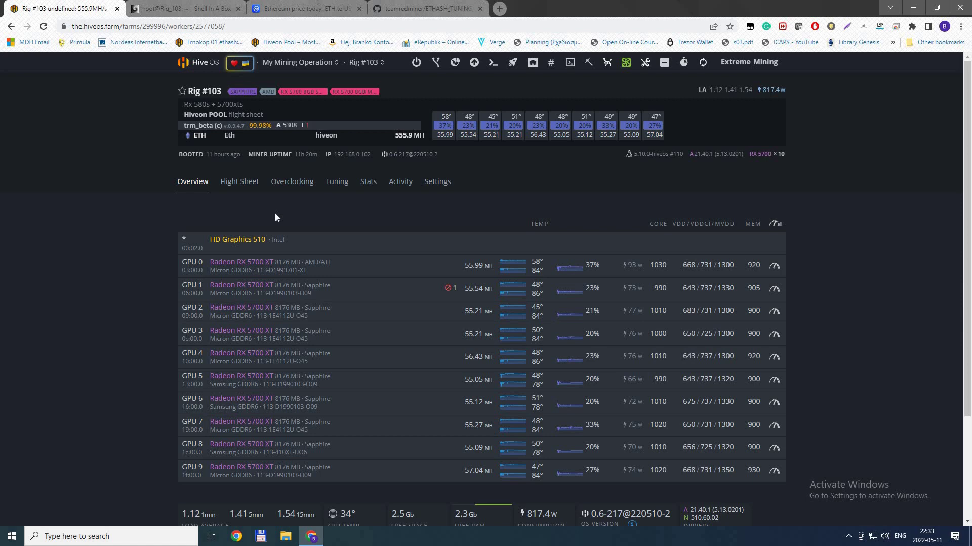
- Open Rig #103's Hiveon POOL flight sheet for editing
click(253, 184)
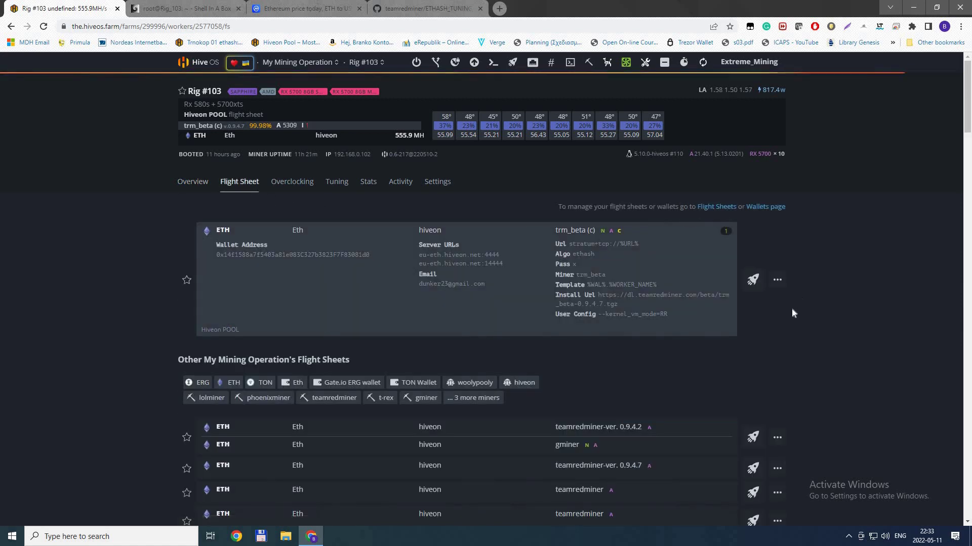
click(777, 280)
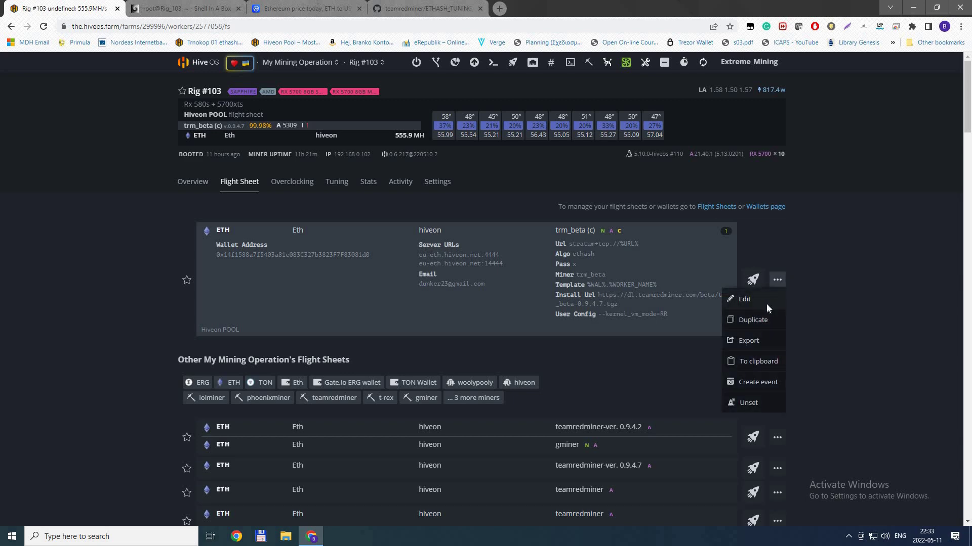
click(767, 303)
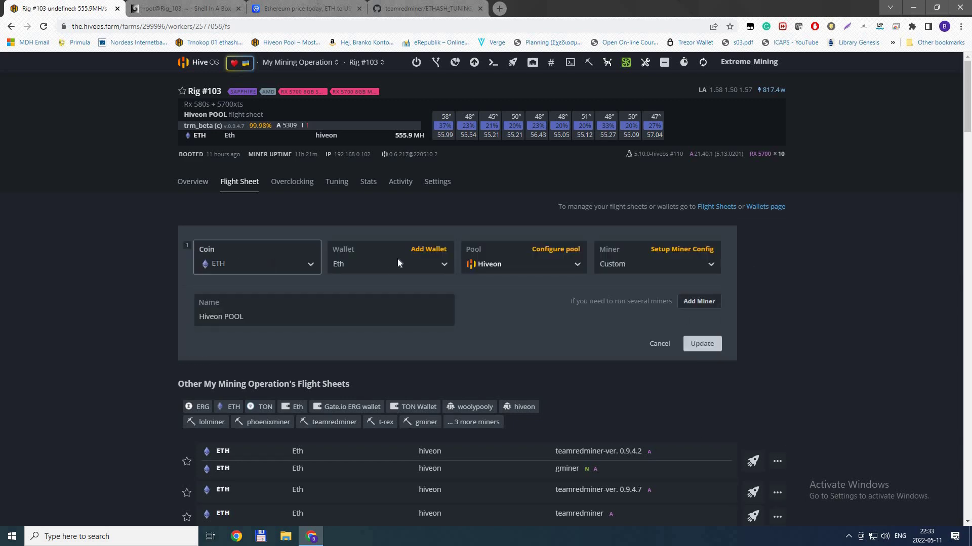
click(682, 249)
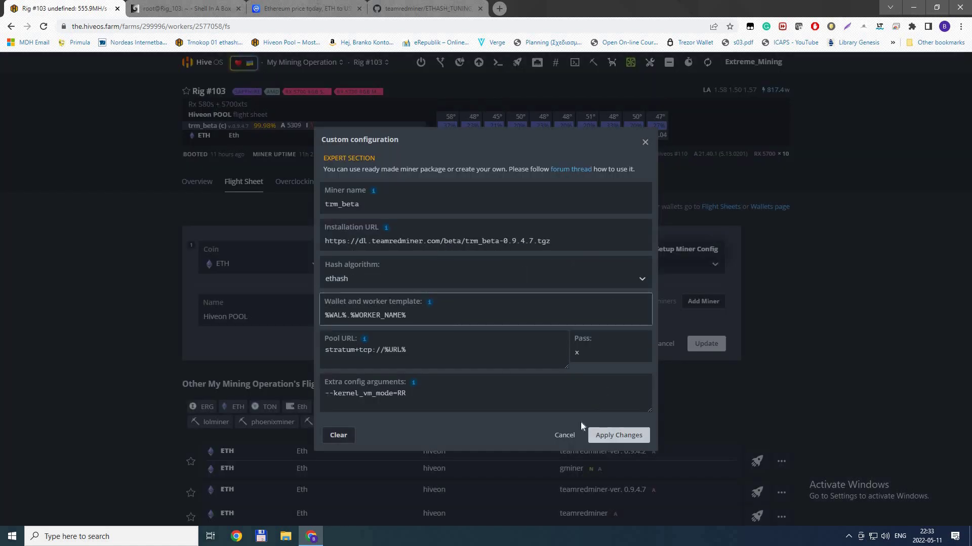
click(711, 265)
- Search 'custom' in the miner list and choose the Custom miner
click(638, 268)
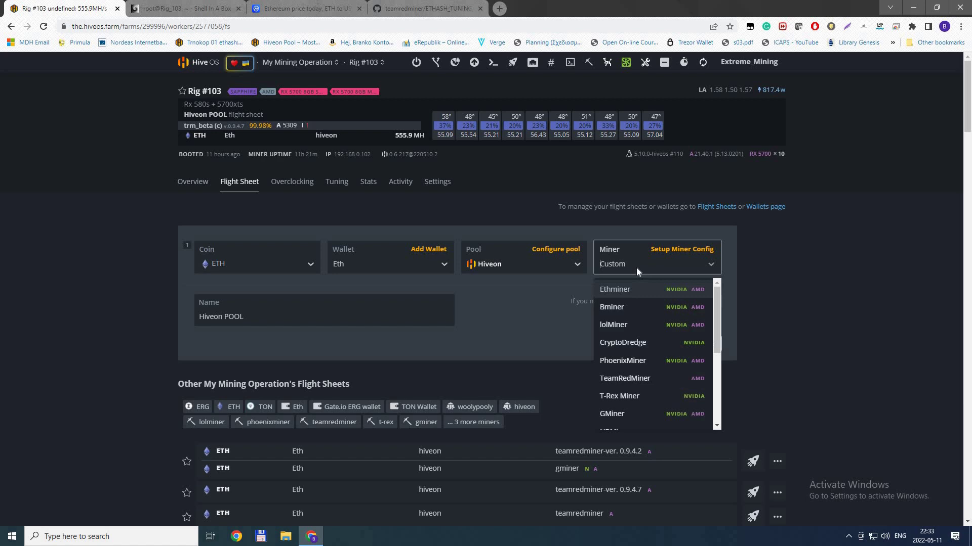
click(634, 262)
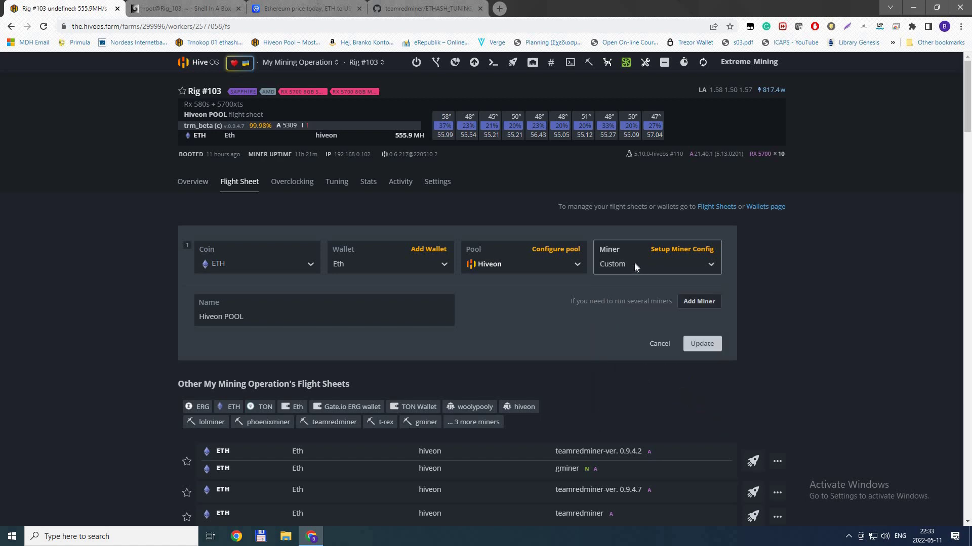
text(custom)
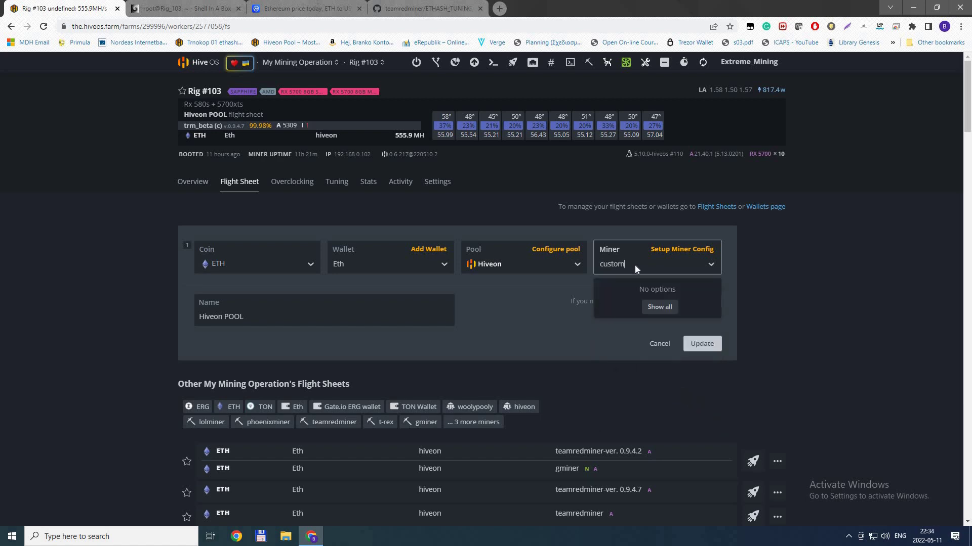
click(651, 307)
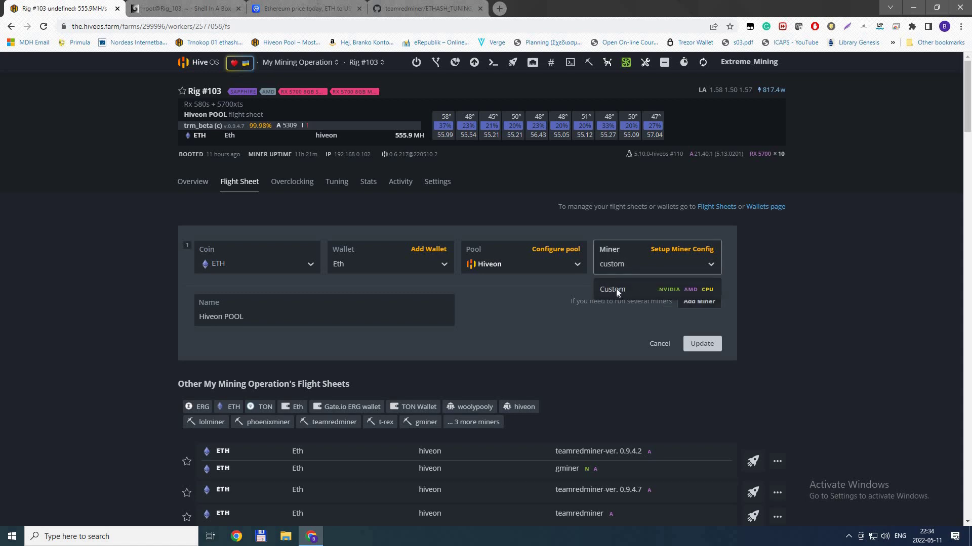
click(636, 288)
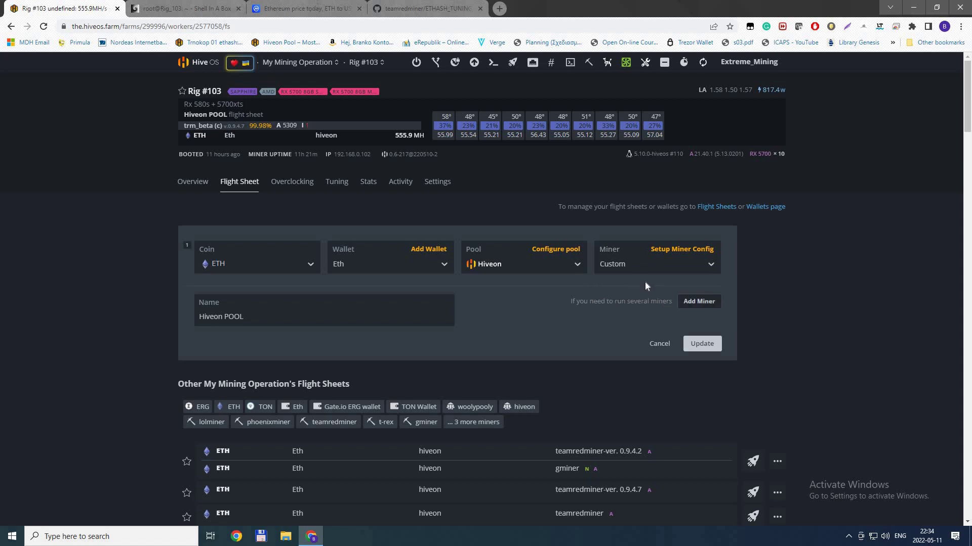
- Verify the trm_beta config's 0.9.4.7 install URL and --kernel_vm_mode=RR argument, then apply it
click(665, 253)
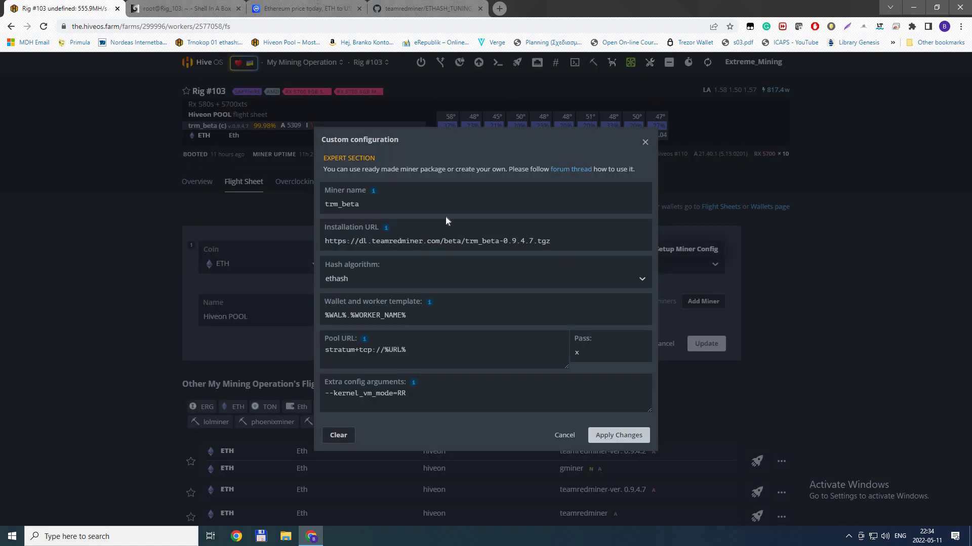
click(374, 232)
drag(550, 241, 317, 238)
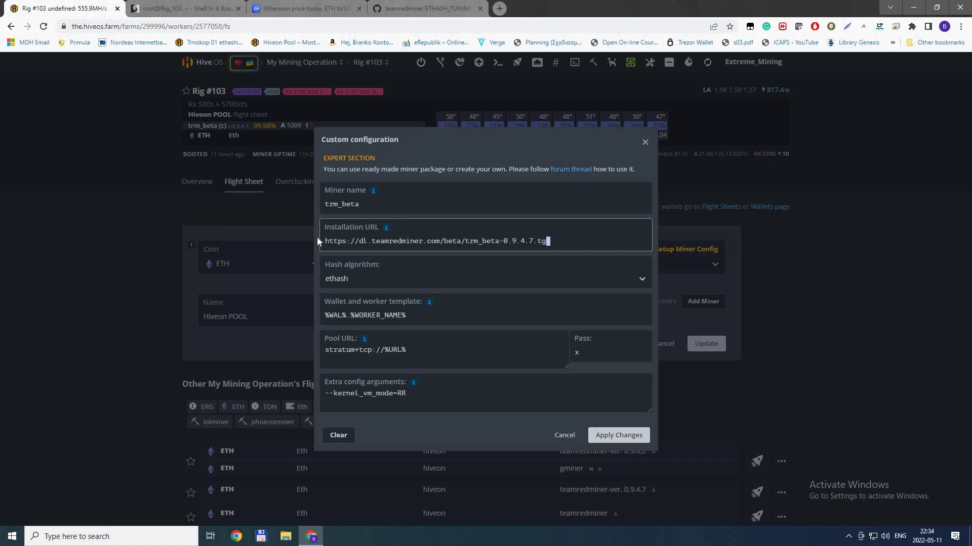
click(469, 242)
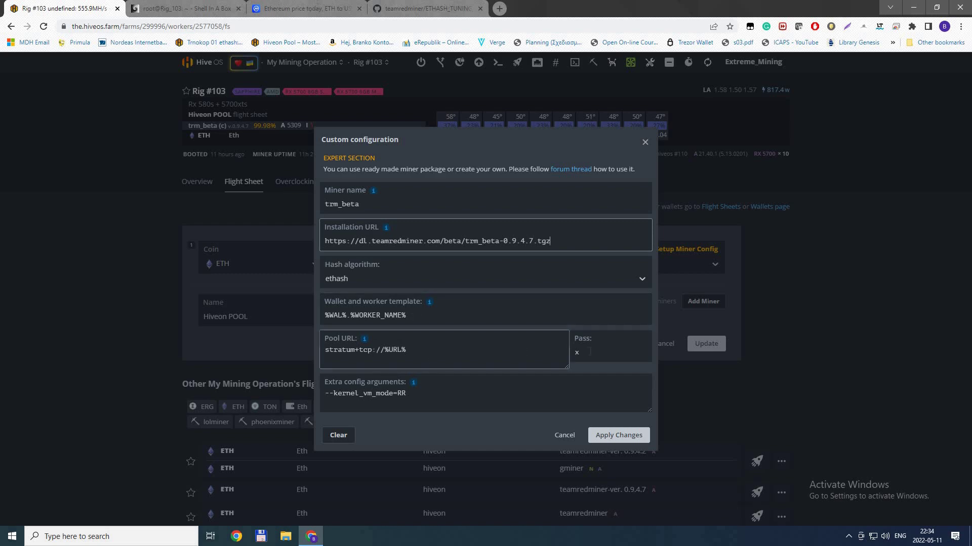
click(407, 394)
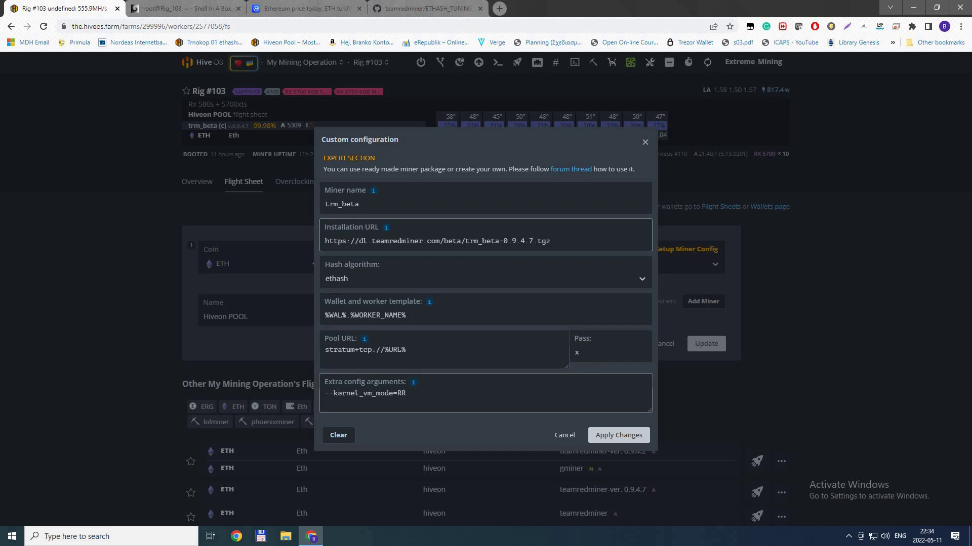
key(ctrl+shift+Left)
key(ctrl+shift+Left)
key(ctrl+shift+Left)
click(465, 399)
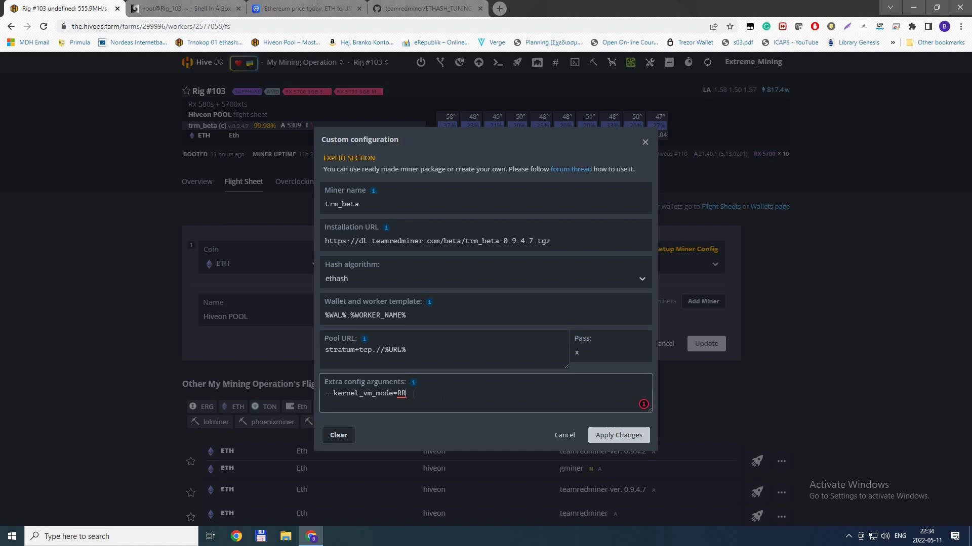
click(621, 435)
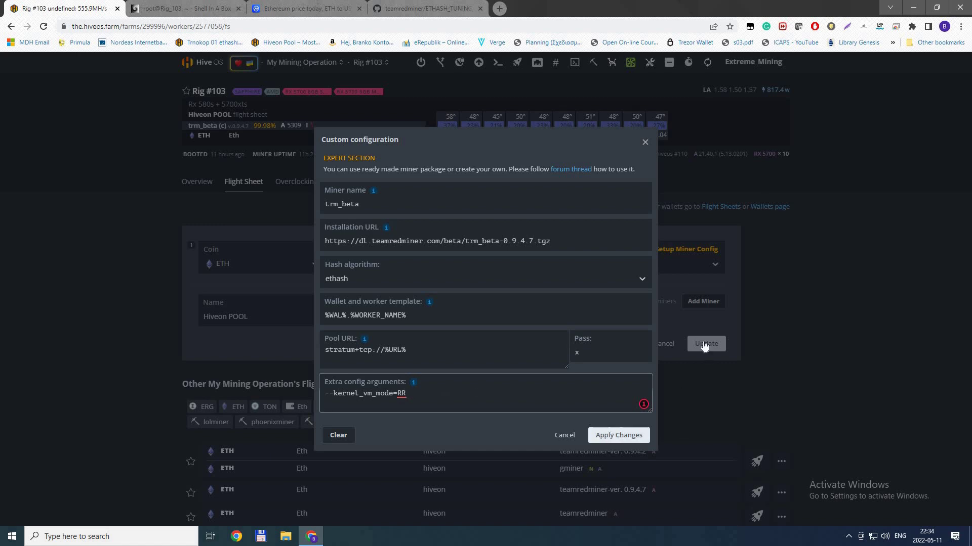
- Update the flight sheet for all attached workers and return to Rig #103's overview
click(700, 341)
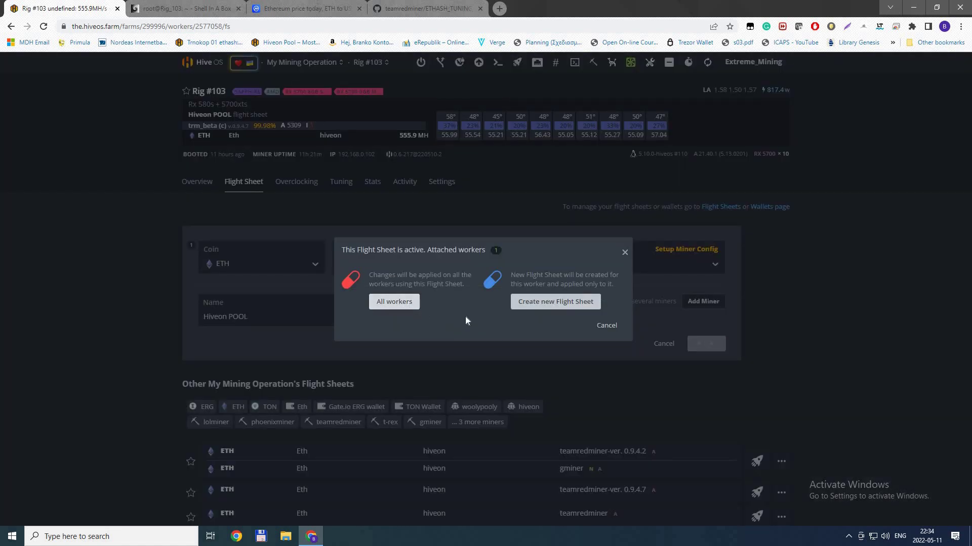
click(411, 304)
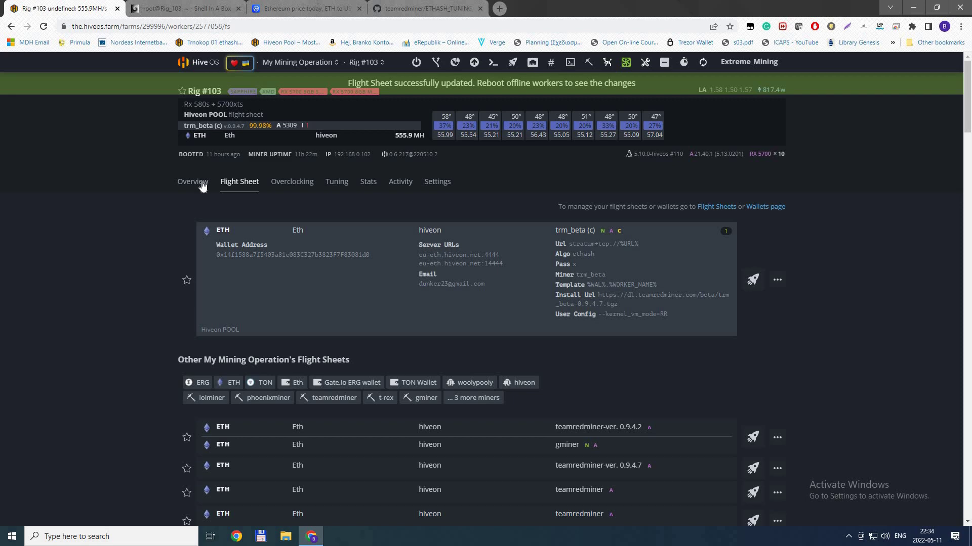
click(202, 183)
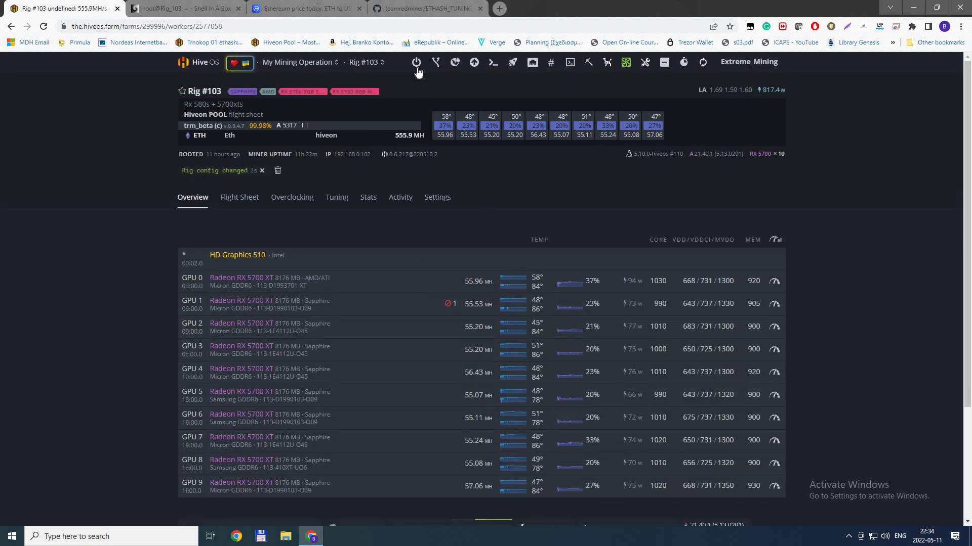
- Reboot Rig #103 from its power actions menu
click(413, 86)
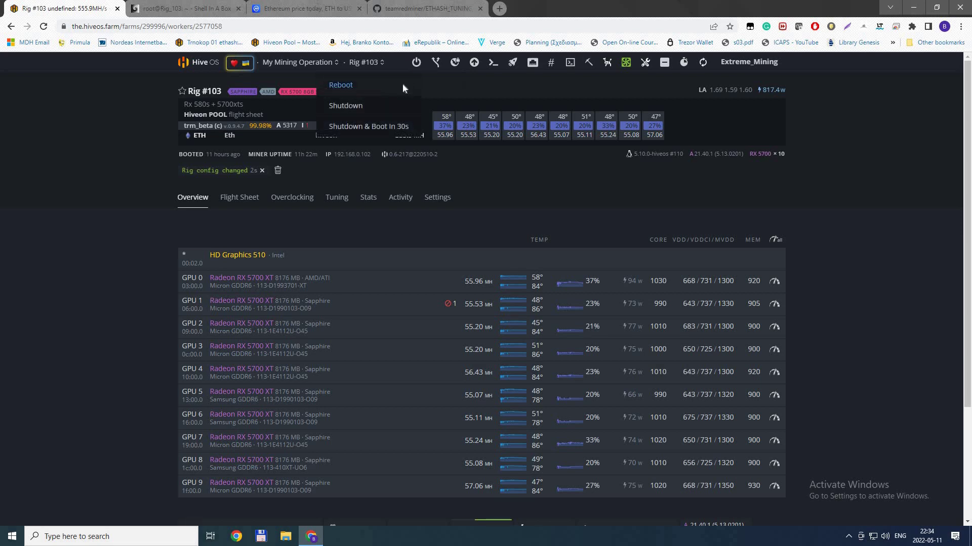
click(402, 83)
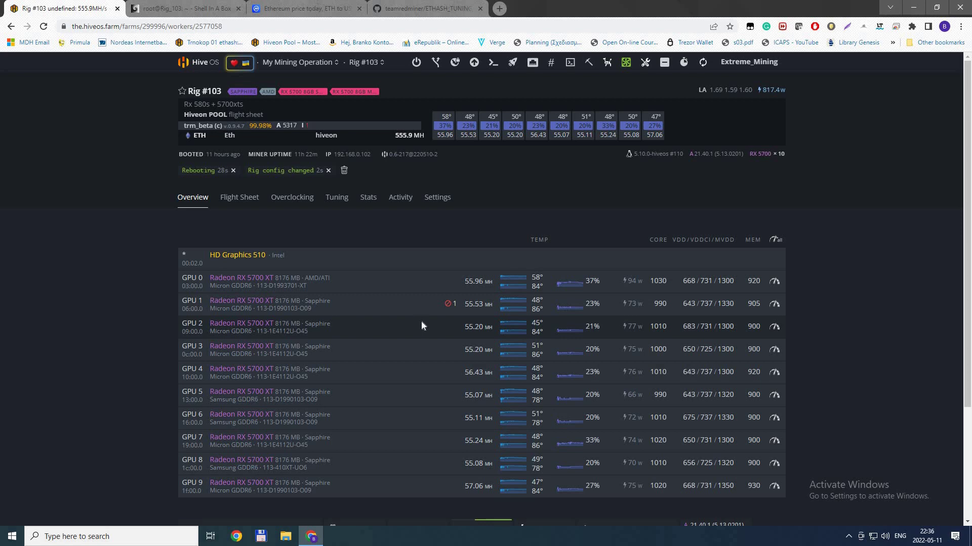
scroll(420, 320, down, 3)
scroll(342, 253, up, 2)
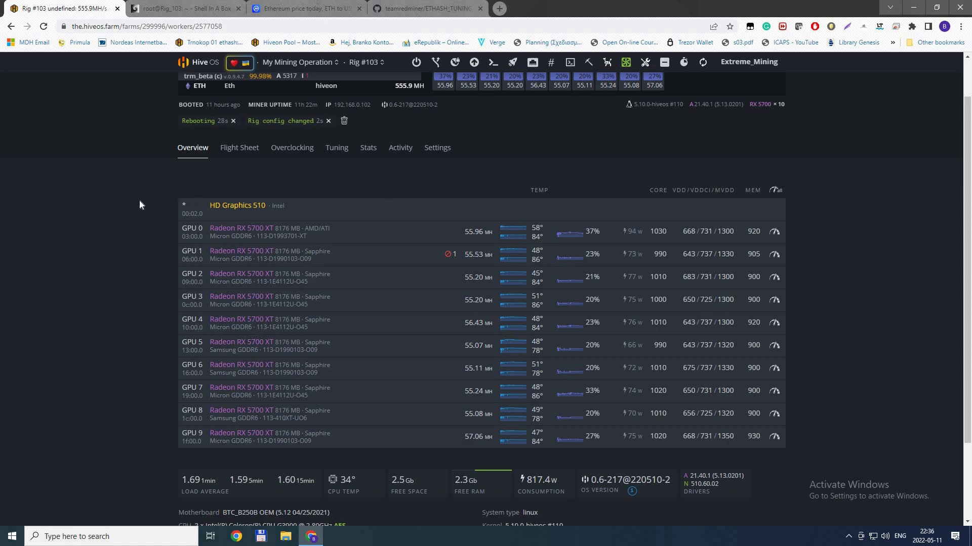
scroll(140, 204, up, 1)
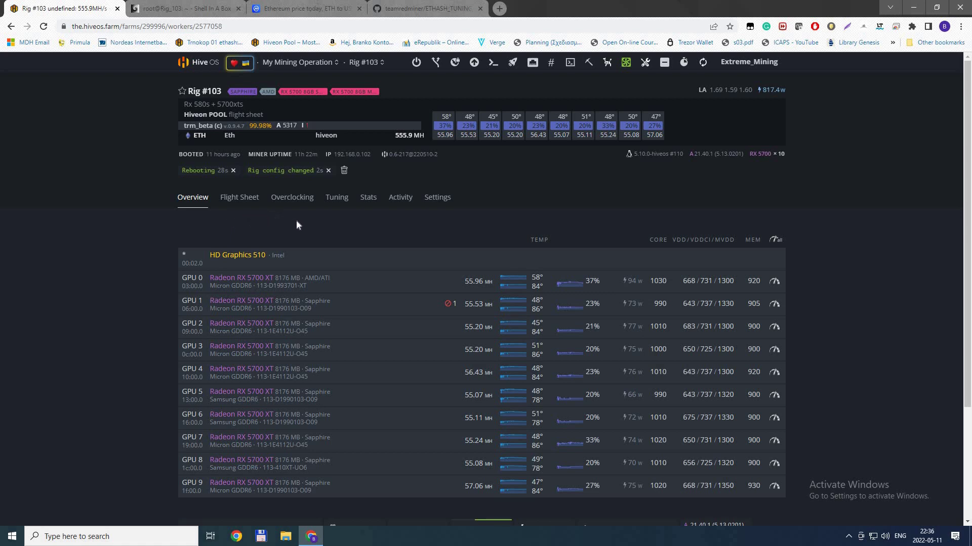
click(298, 63)
- Open Rig #101 from the farm's worker list, review its GPU stats, then return to the tuning guide
click(300, 113)
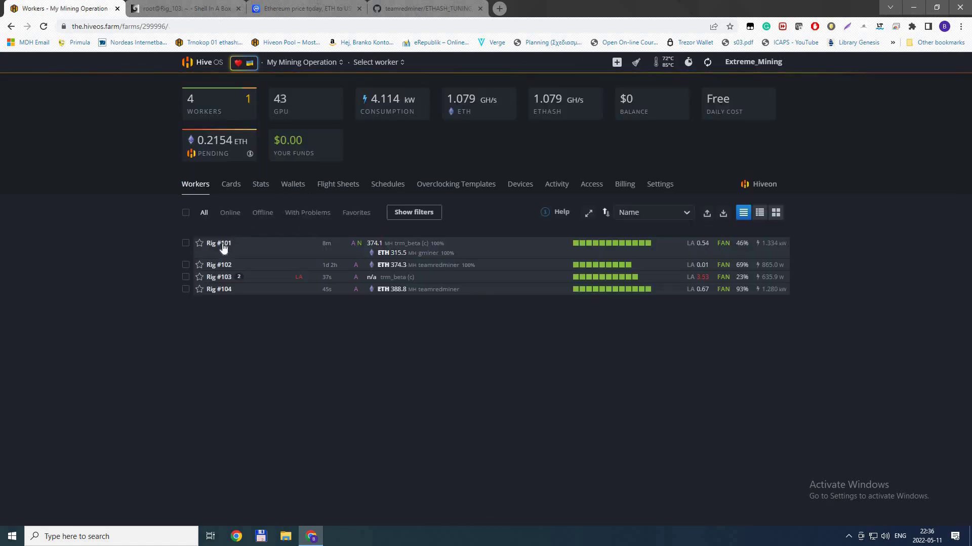
click(224, 246)
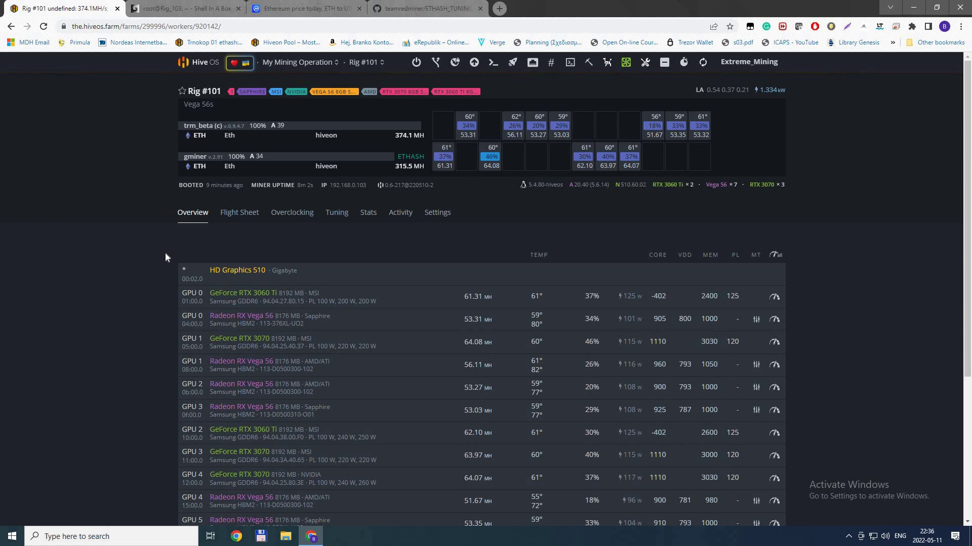
scroll(166, 255, down, 1)
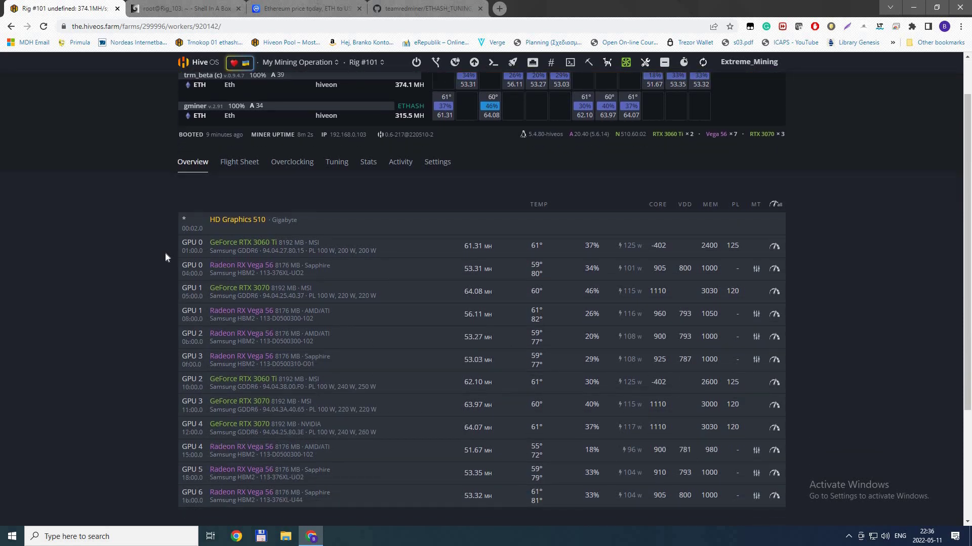
scroll(168, 248, down, 2)
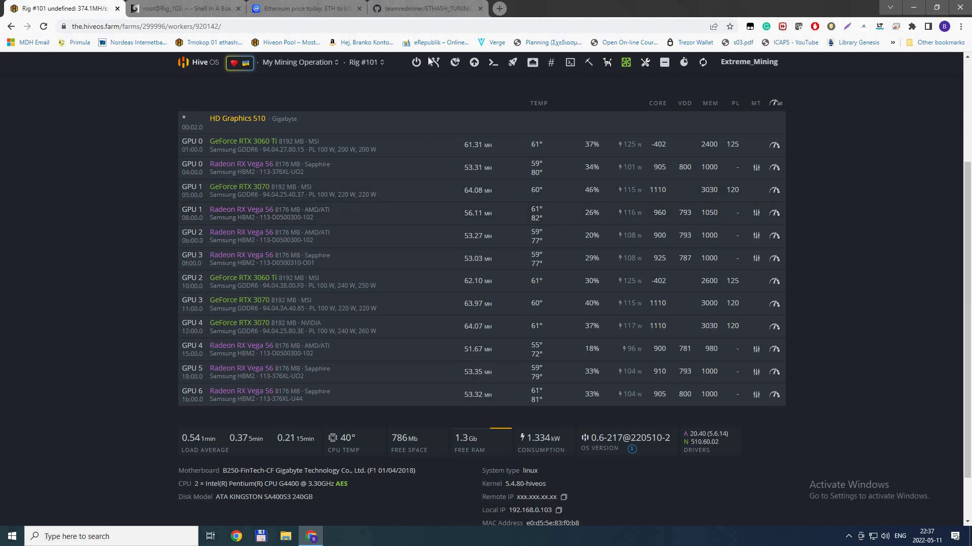
key(ctrl+4)
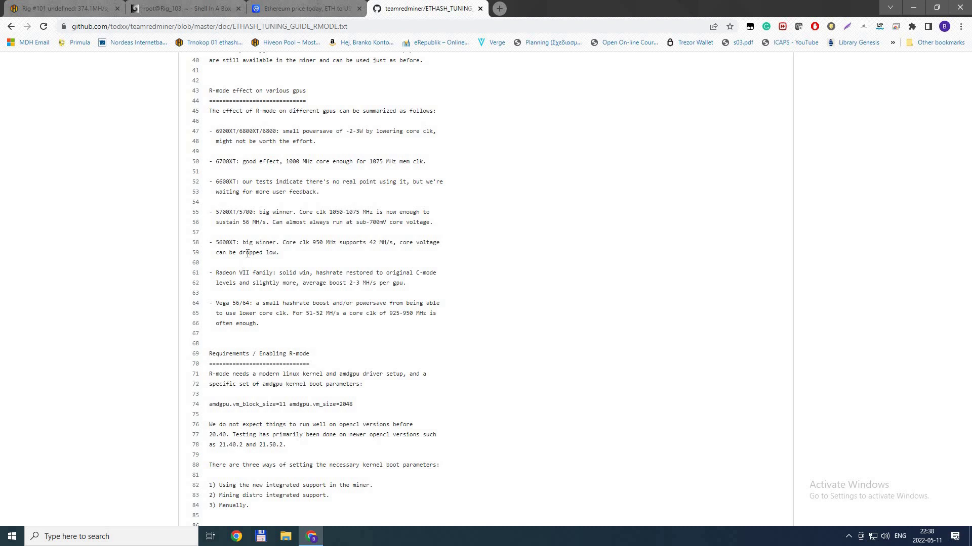
- Scroll up the R-mode tuning guide and switch to the Rig 103 terminal tab
scroll(229, 231, up, 1)
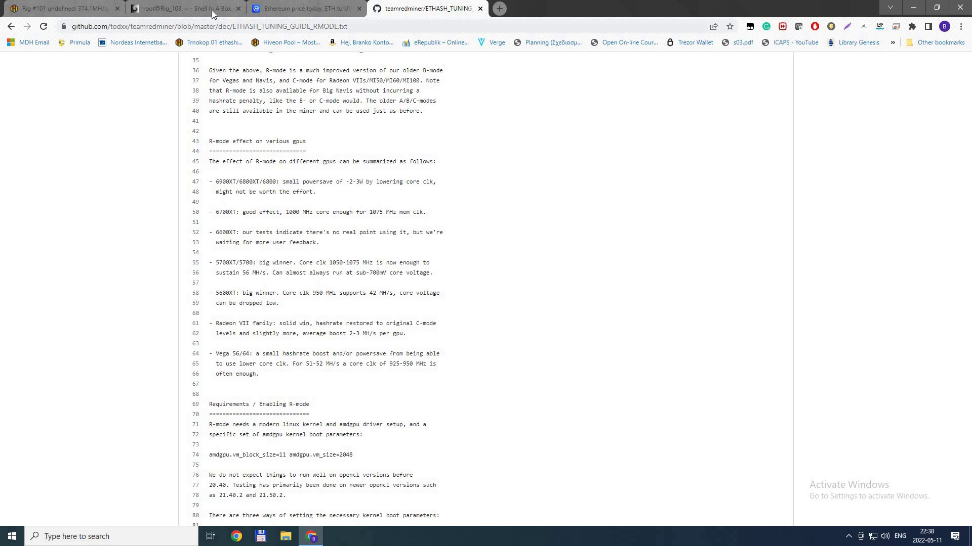
click(174, 9)
- Glance at the Ethereum price on CoinMarketCap, then return through the Rig 103 terminal to Hive OS Rig #101's GPU list
key(ctrl+Tab)
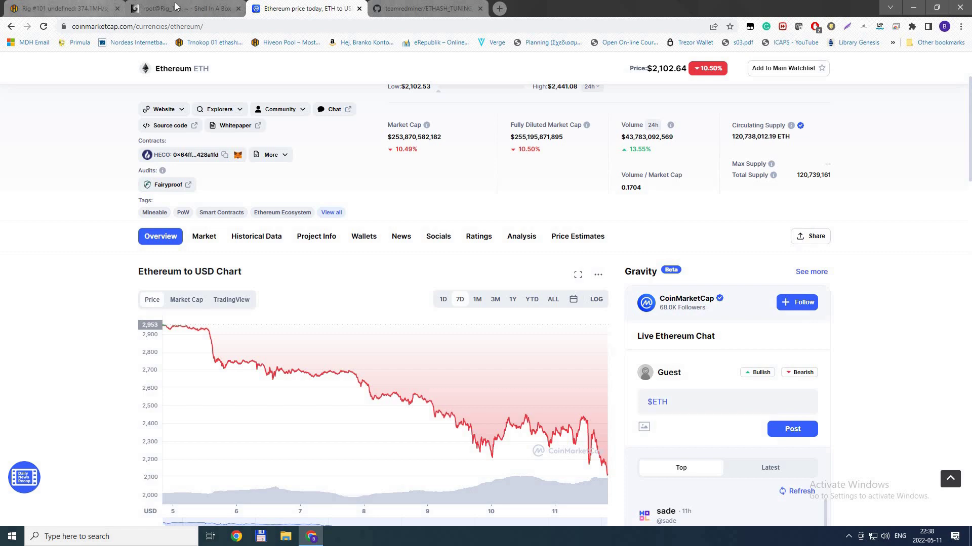
key(ctrl+shift+Tab)
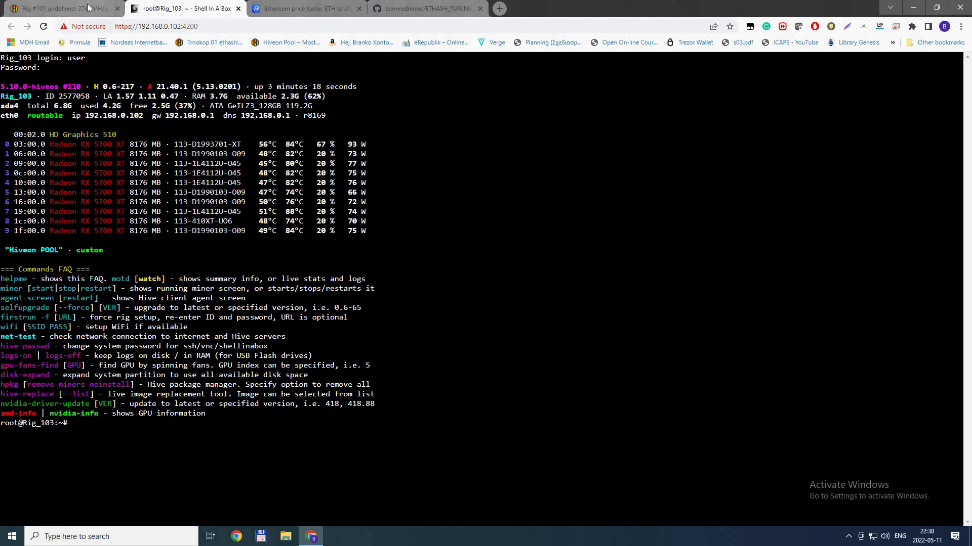
key(ctrl+shift+Tab)
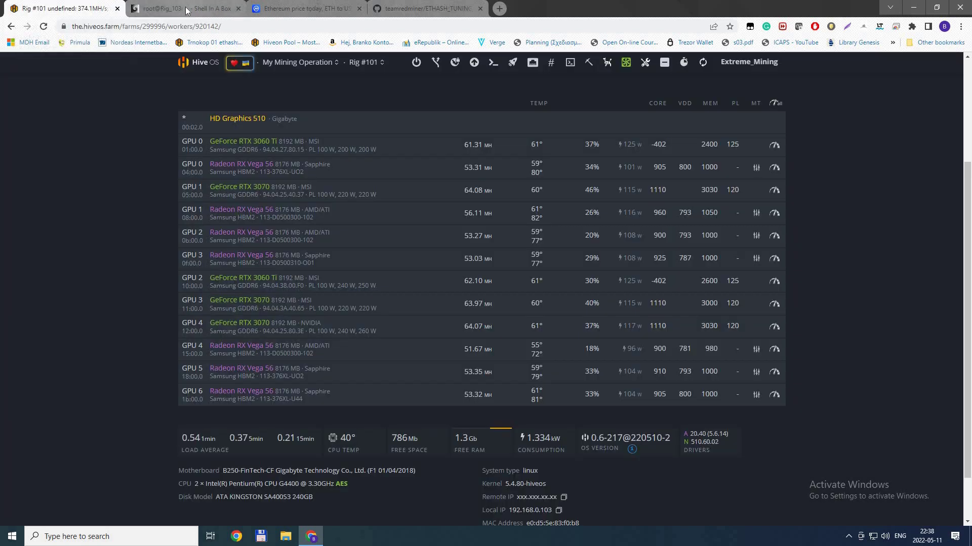